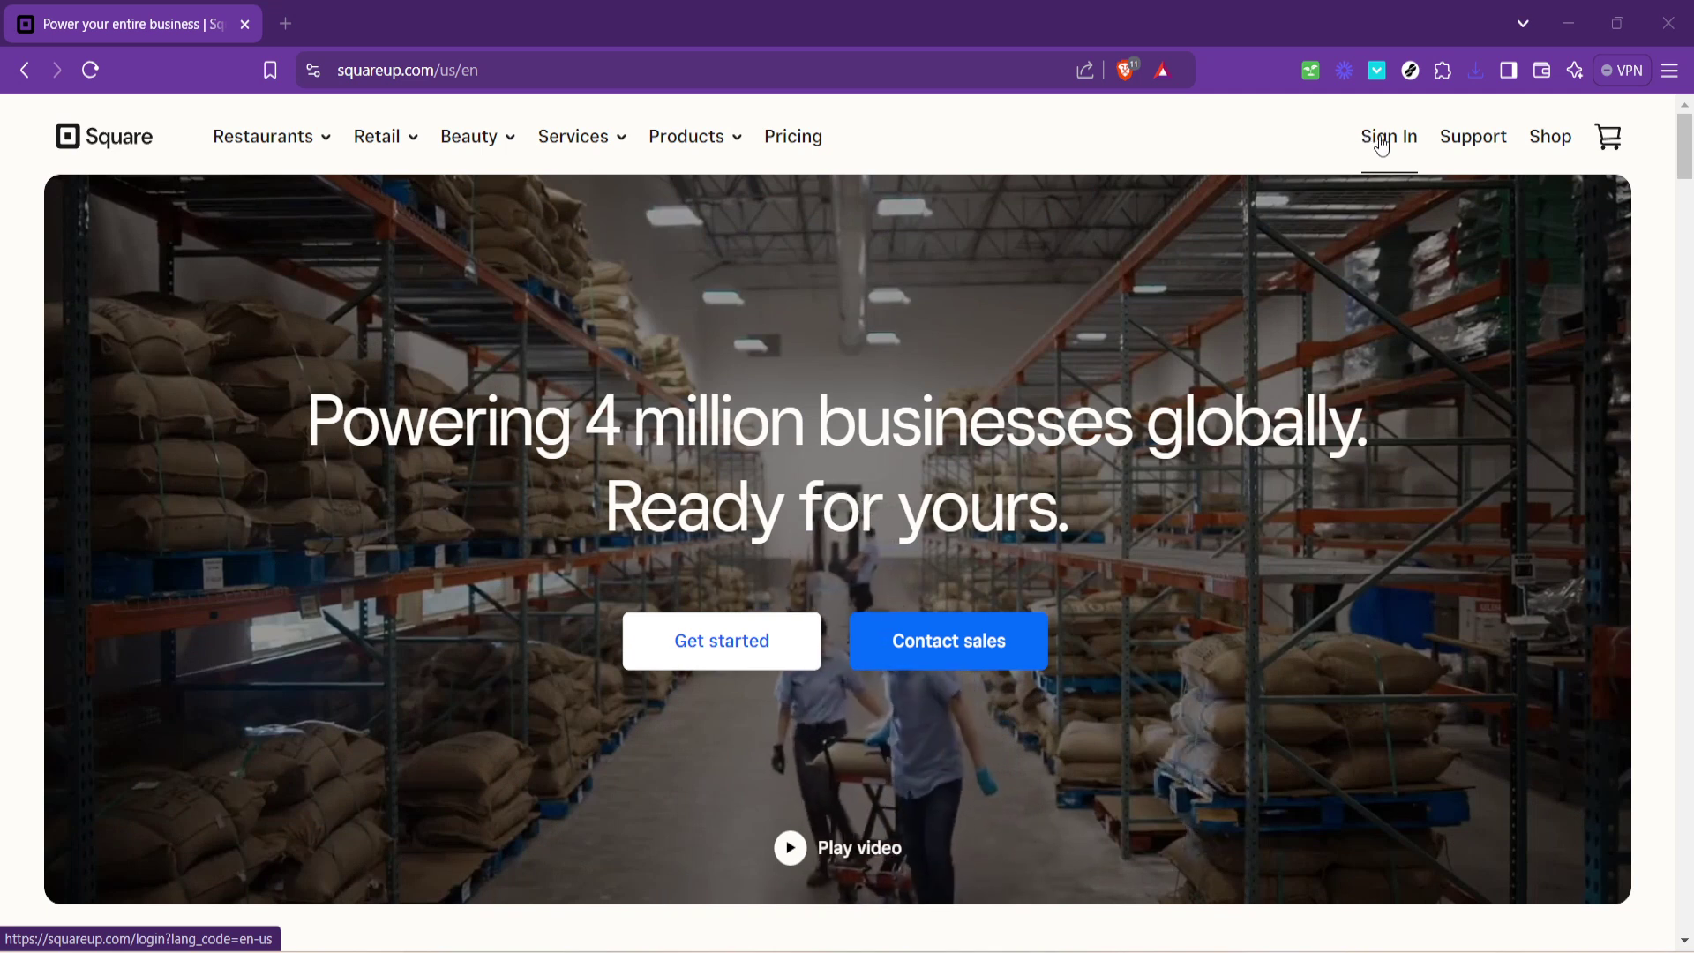
Step: Go to the Square sign-in page and submit the account email
left_click(1380, 144)
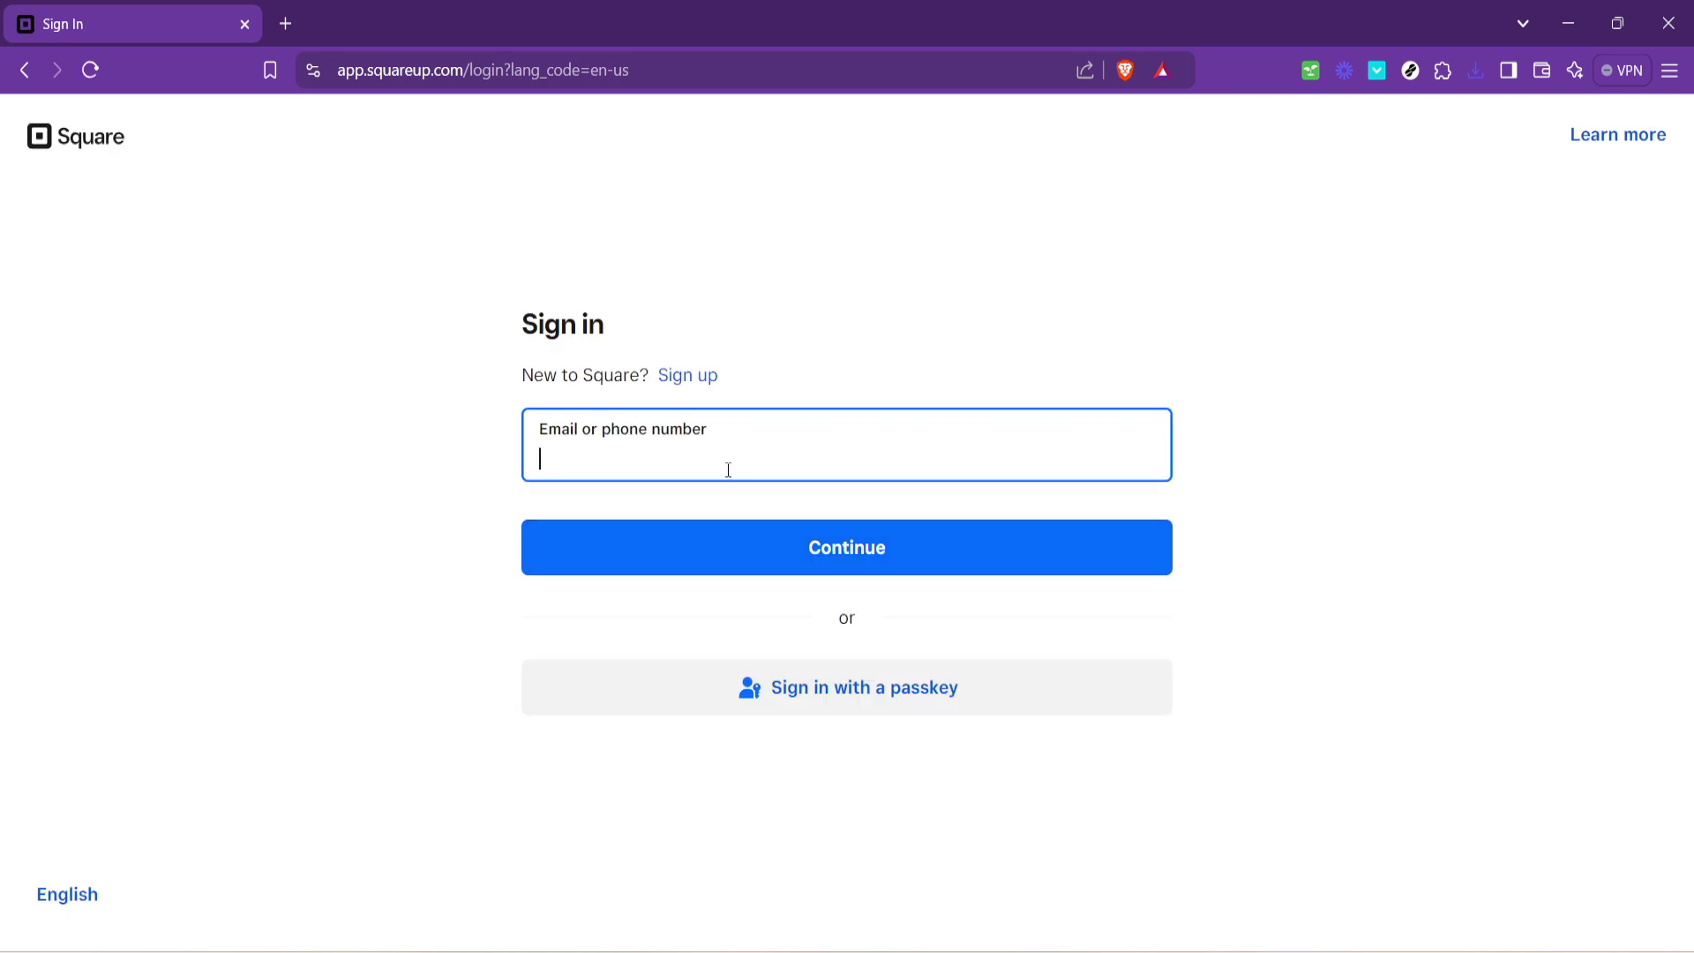
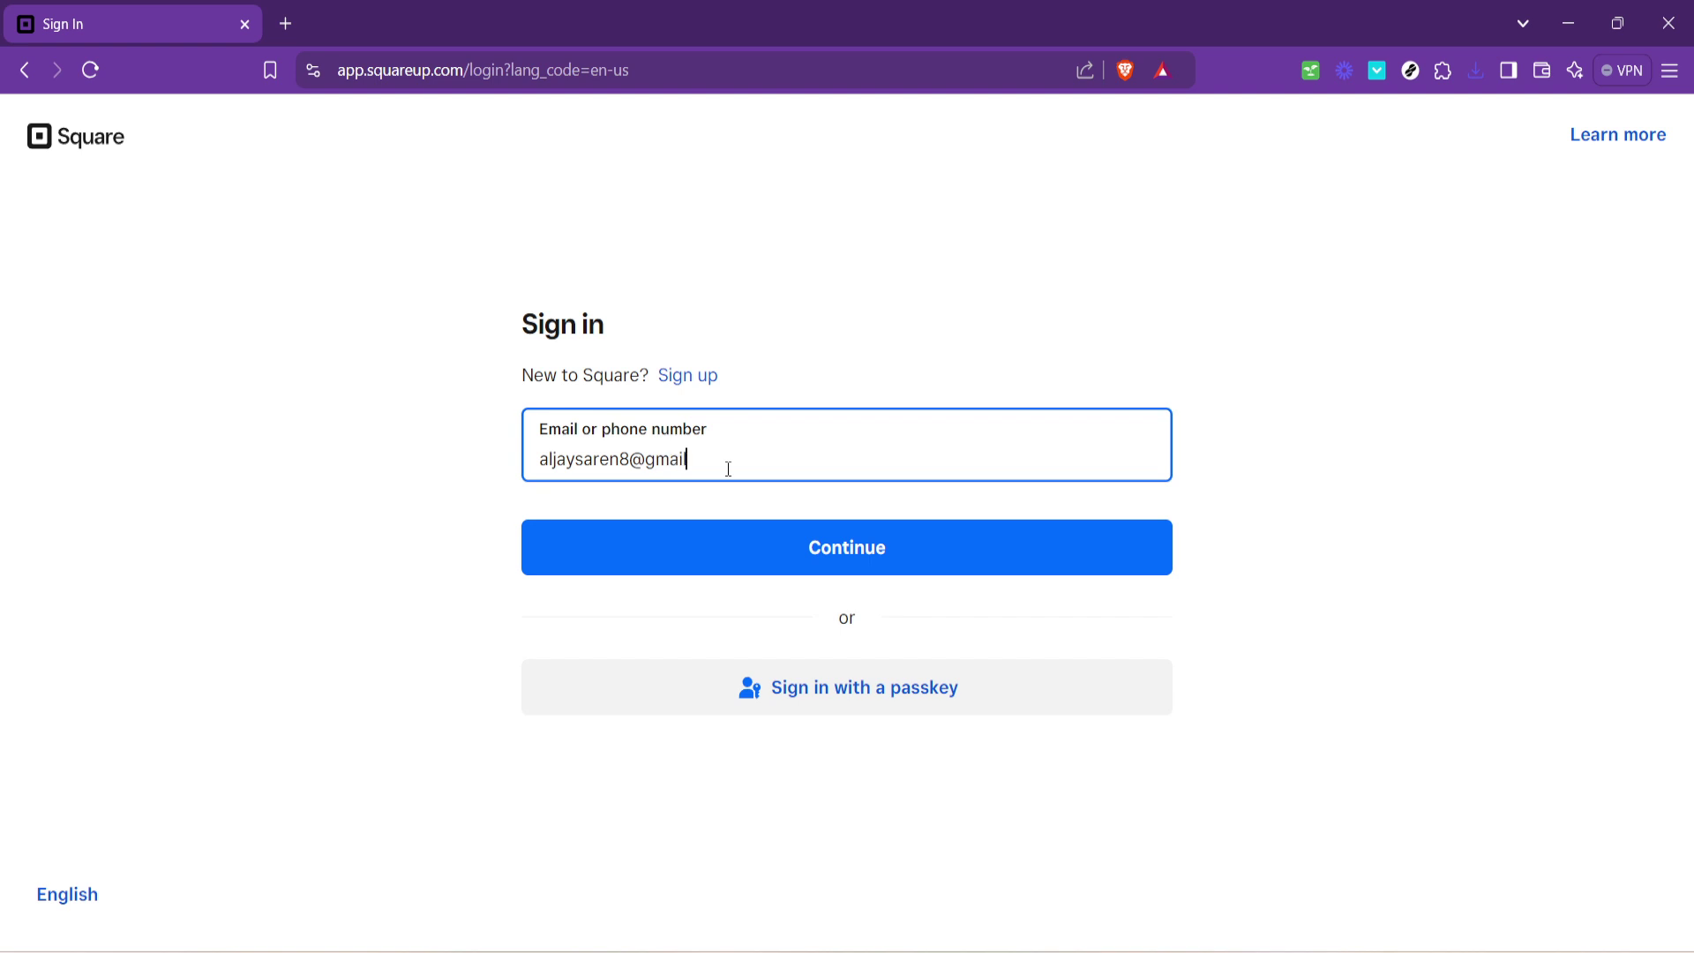
key("Return")
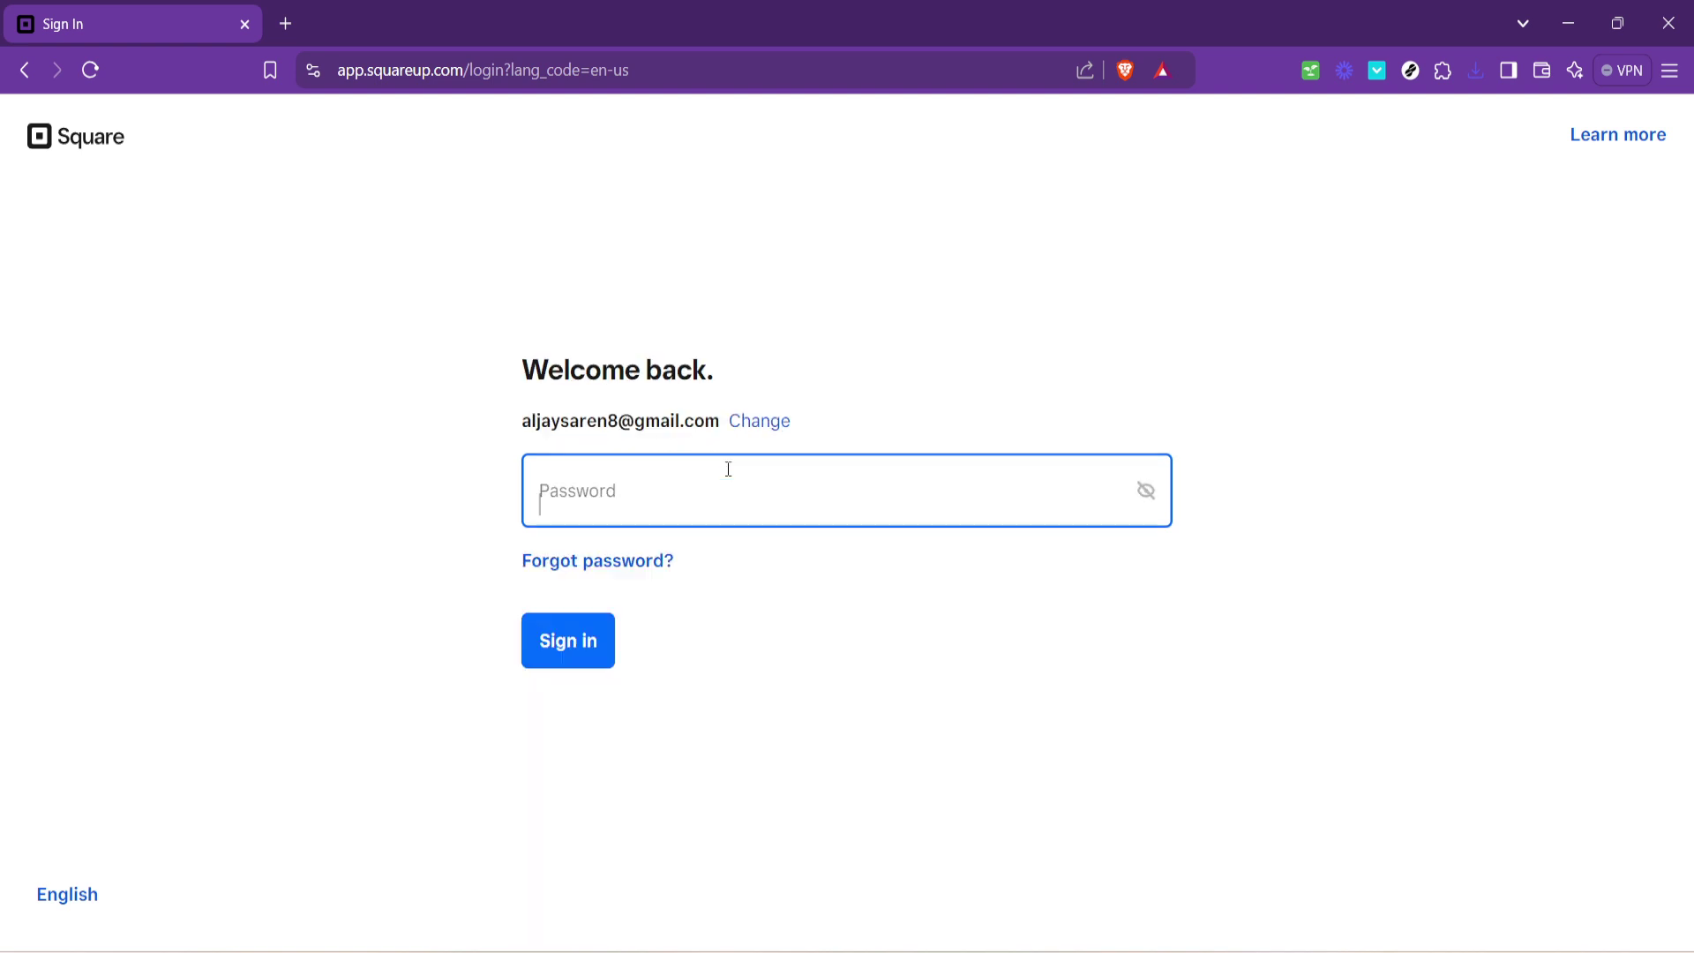
type("•")
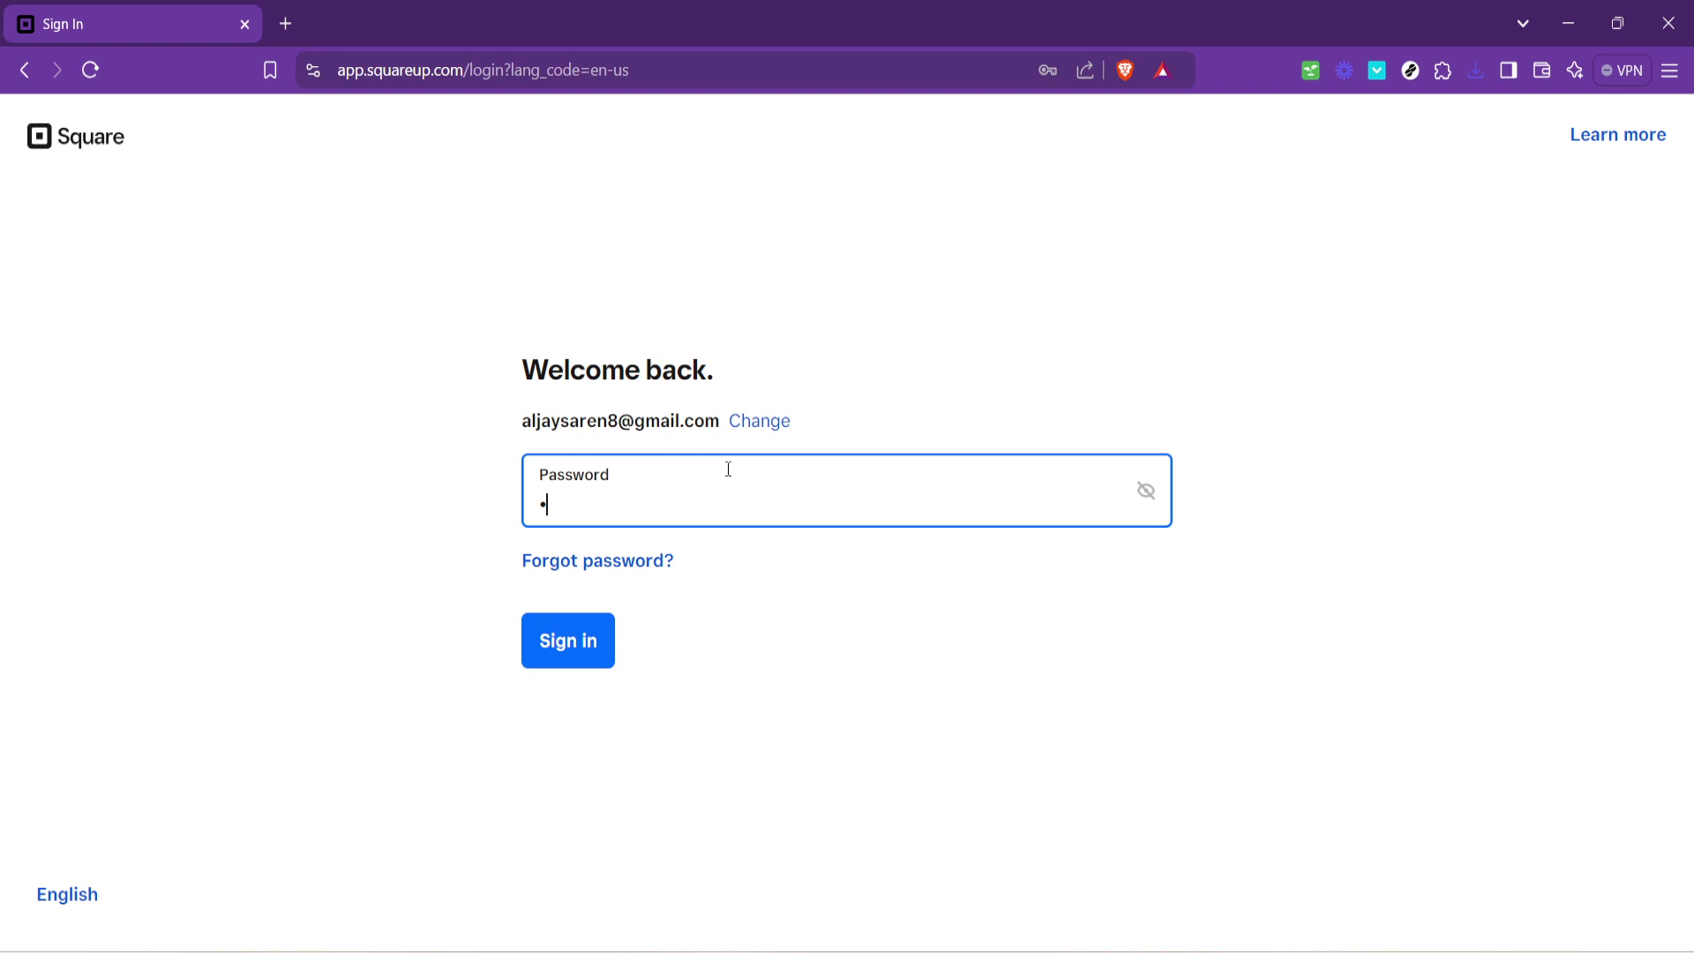
type("•••")
type("••••")
type("•••••")
Step: Submit the password to finish signing in to the home dashboard
key("Return")
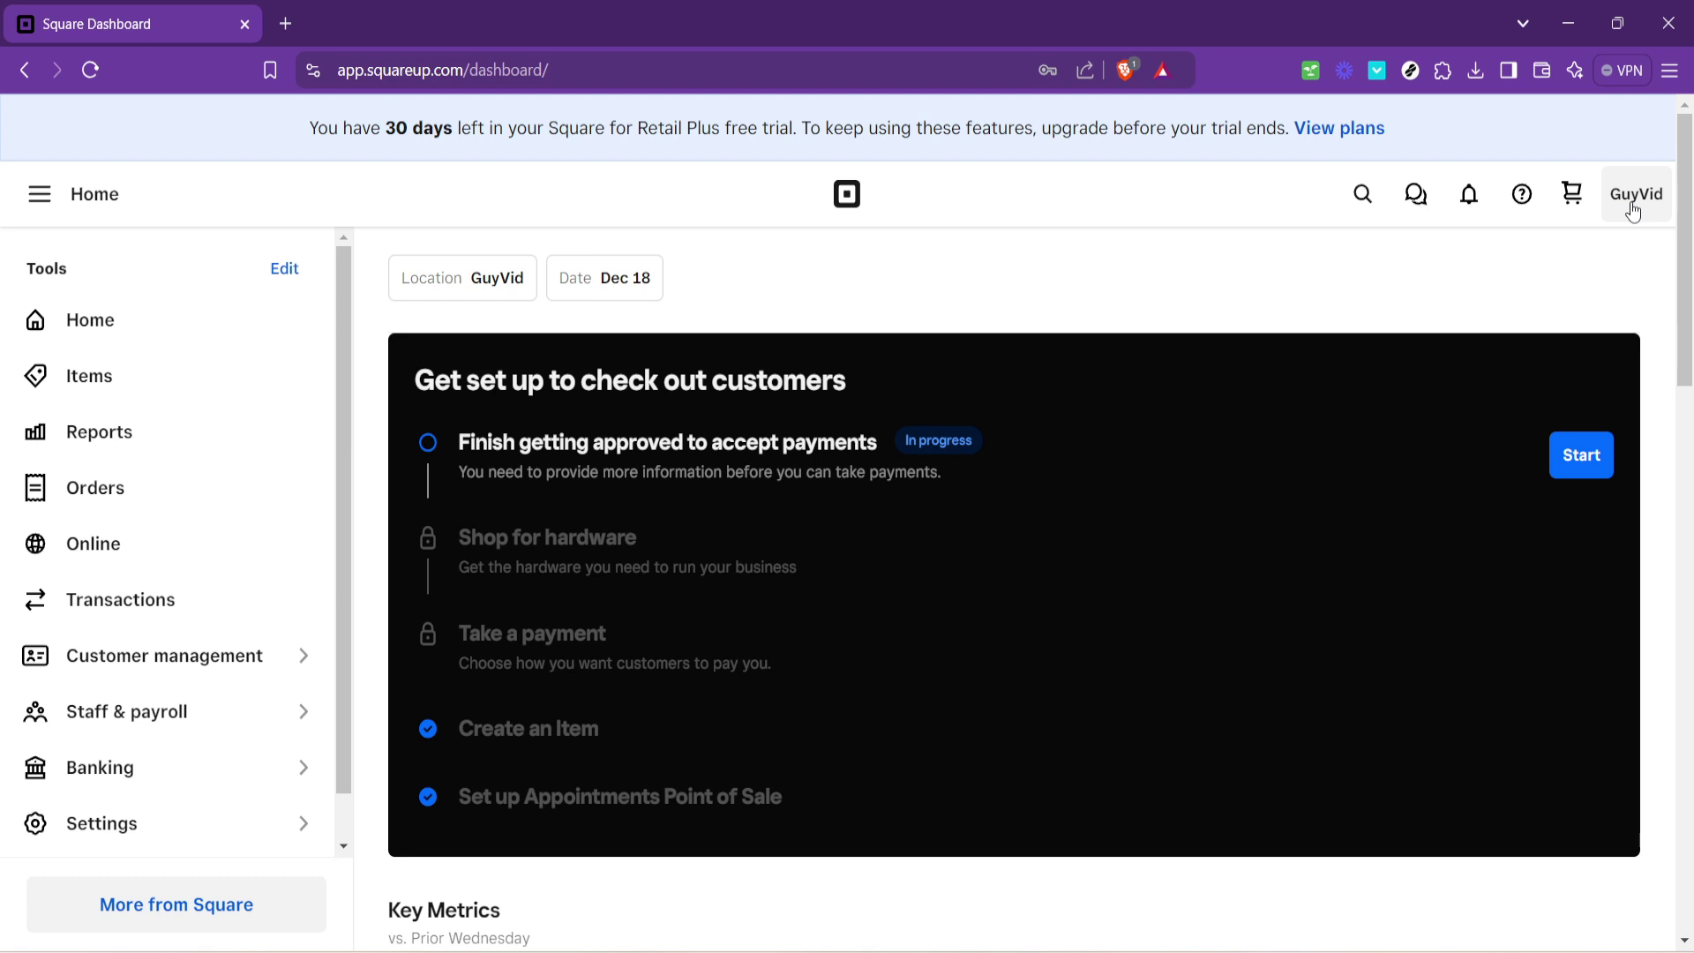
Step: Open Account settings from the GuyVid account menu, showing Sign in & security
left_click(1635, 213)
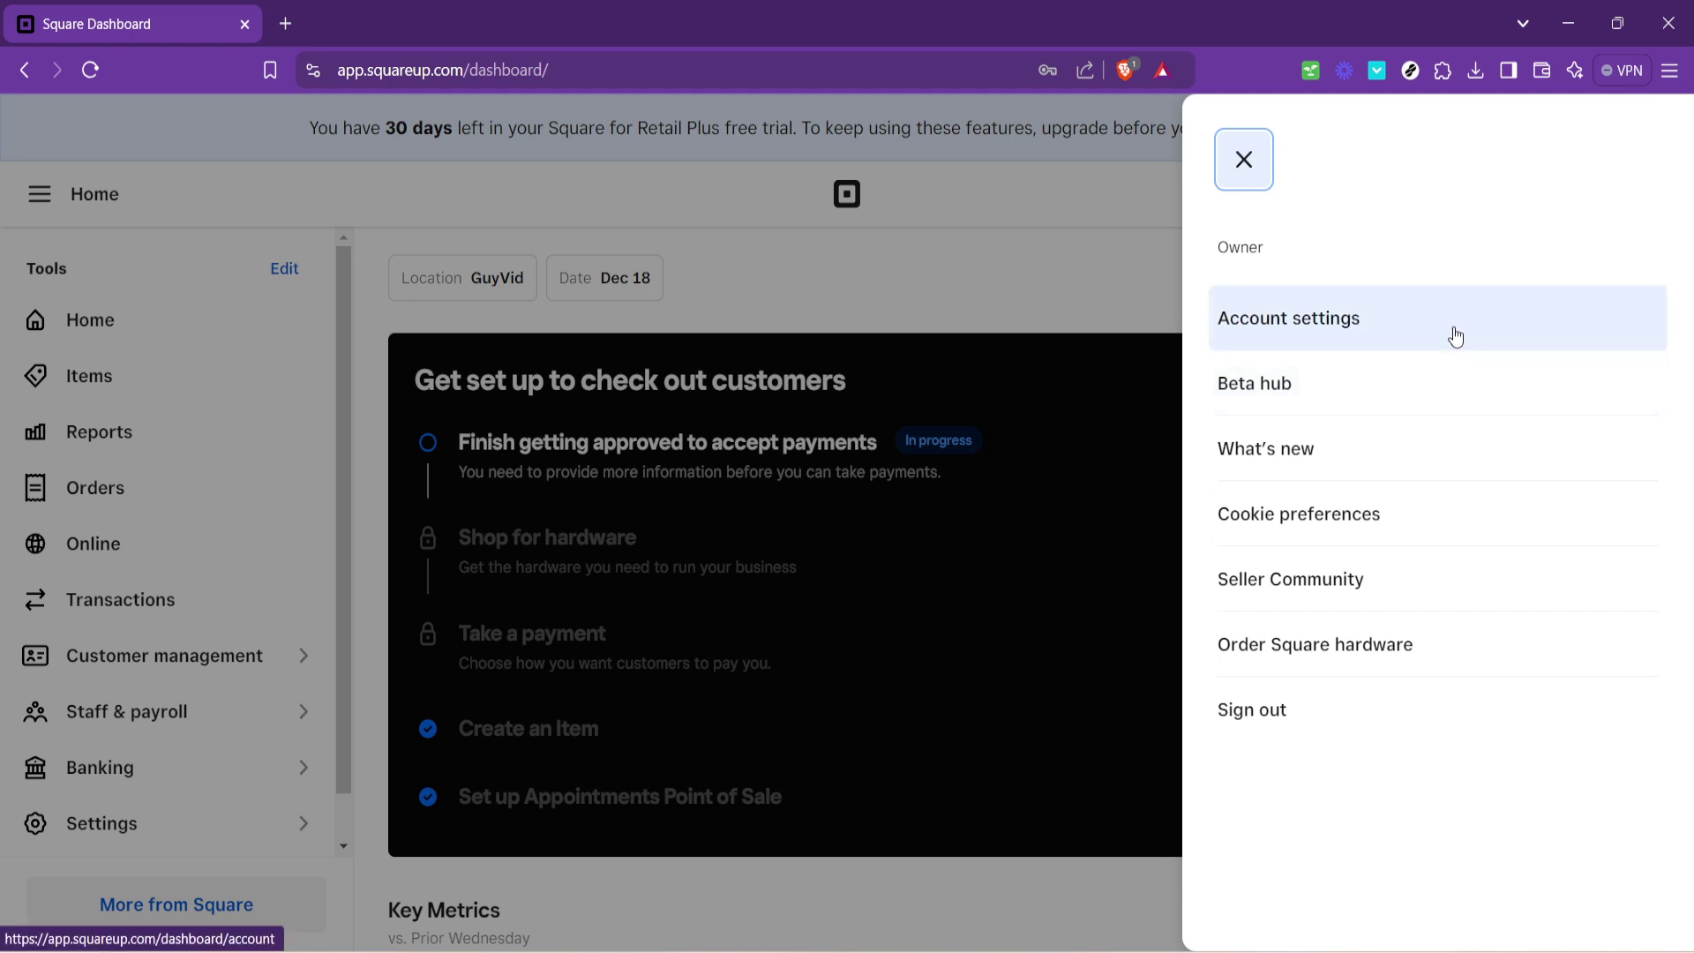
left_click(1268, 331)
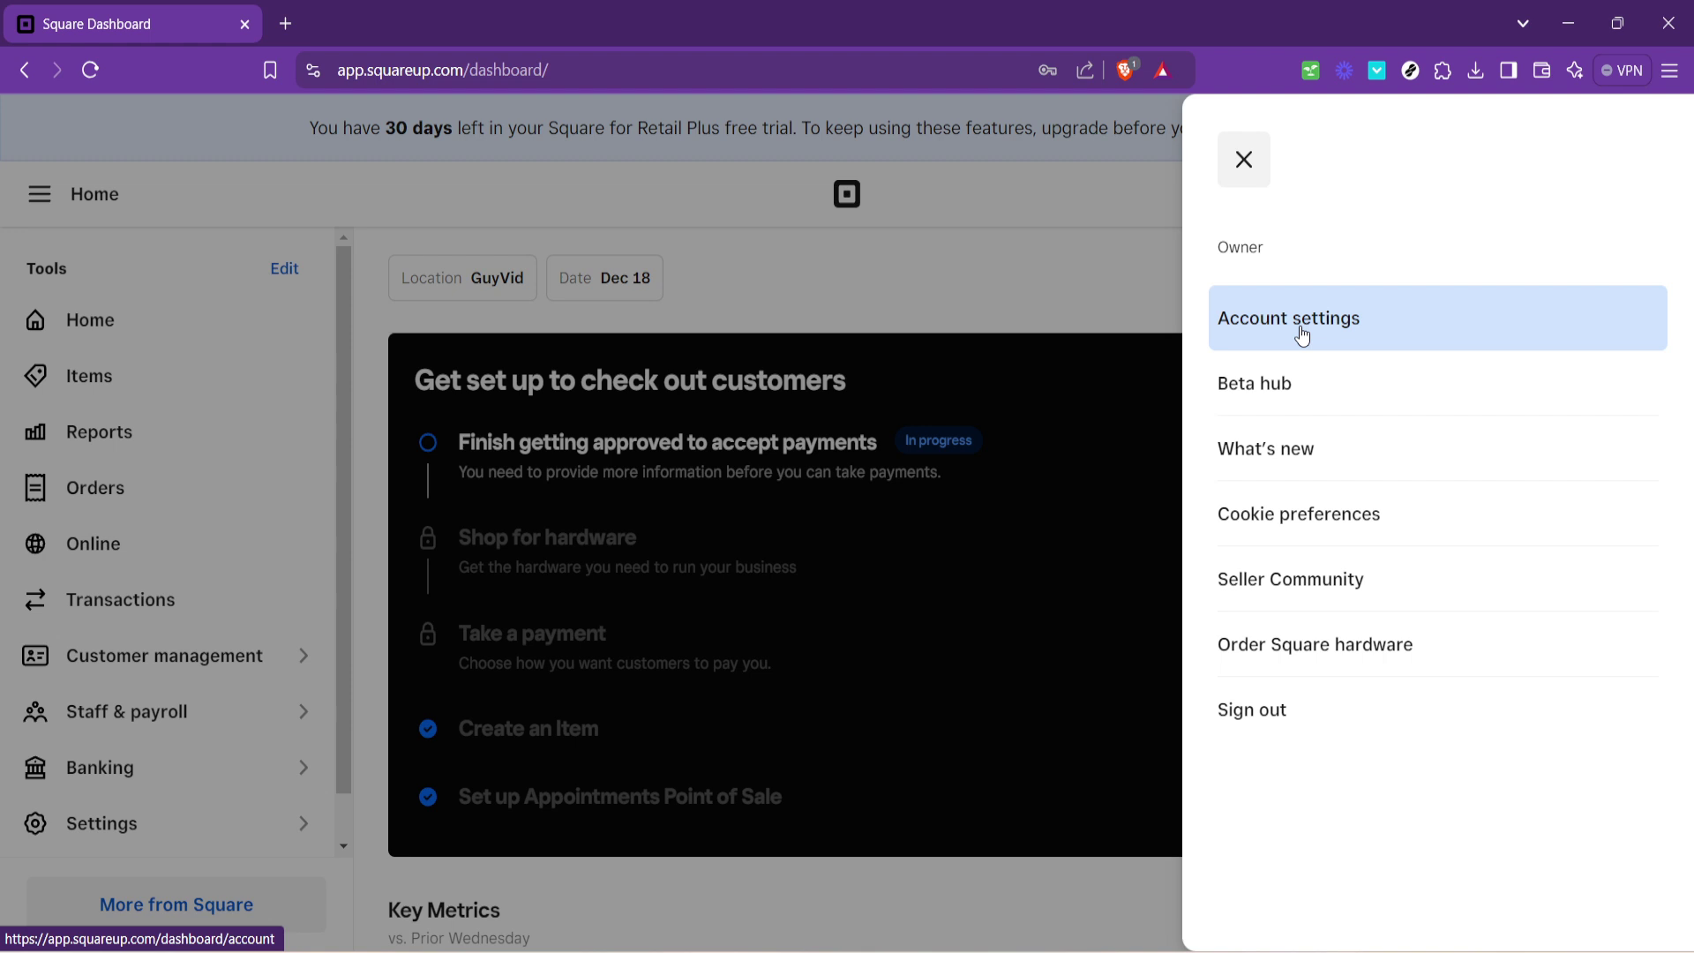
left_click(1302, 334)
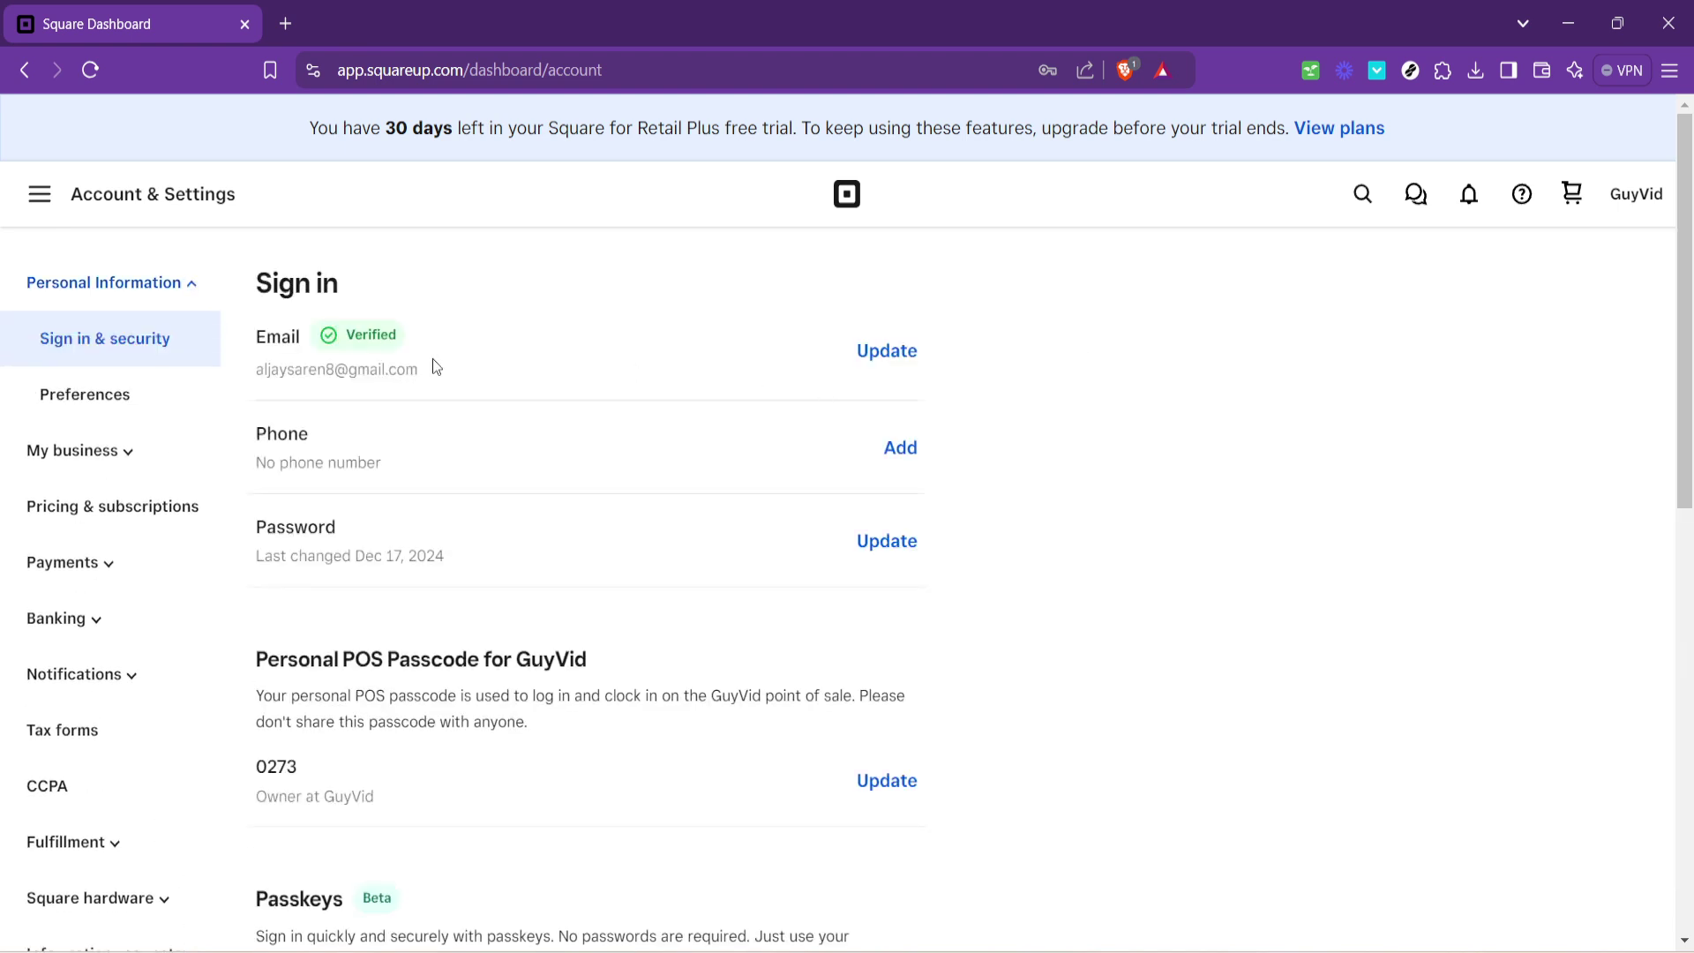
Step: Expand My business in the settings sidebar and open its About page
left_click(84, 456)
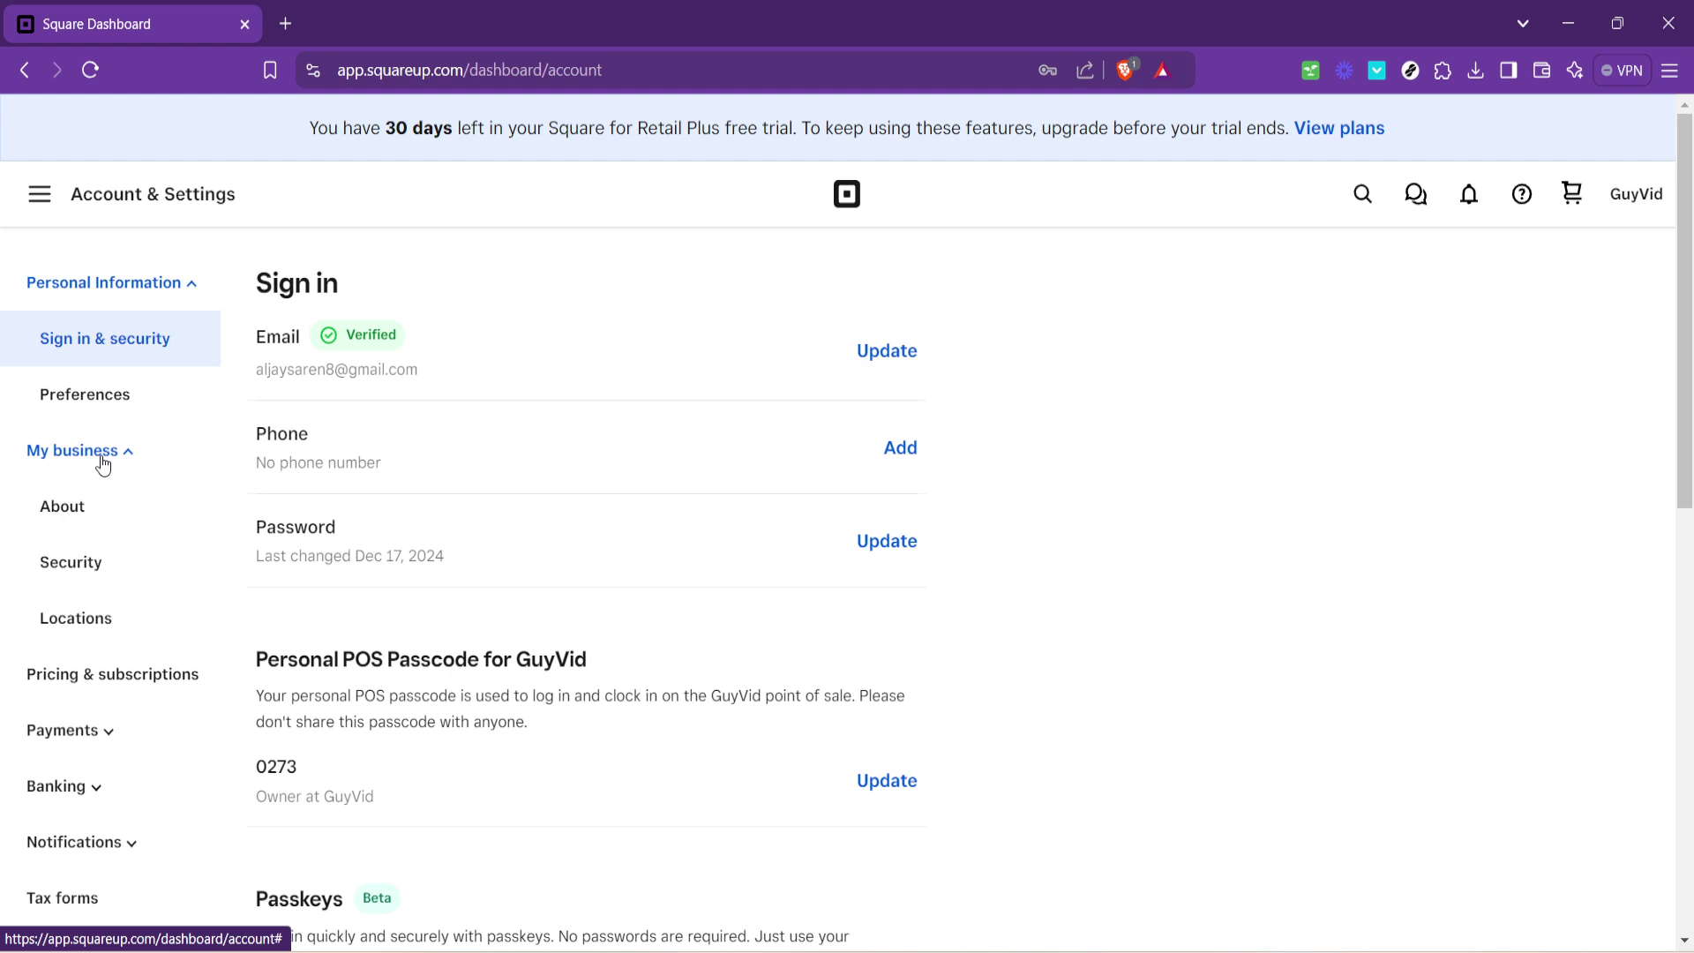
left_click(78, 495)
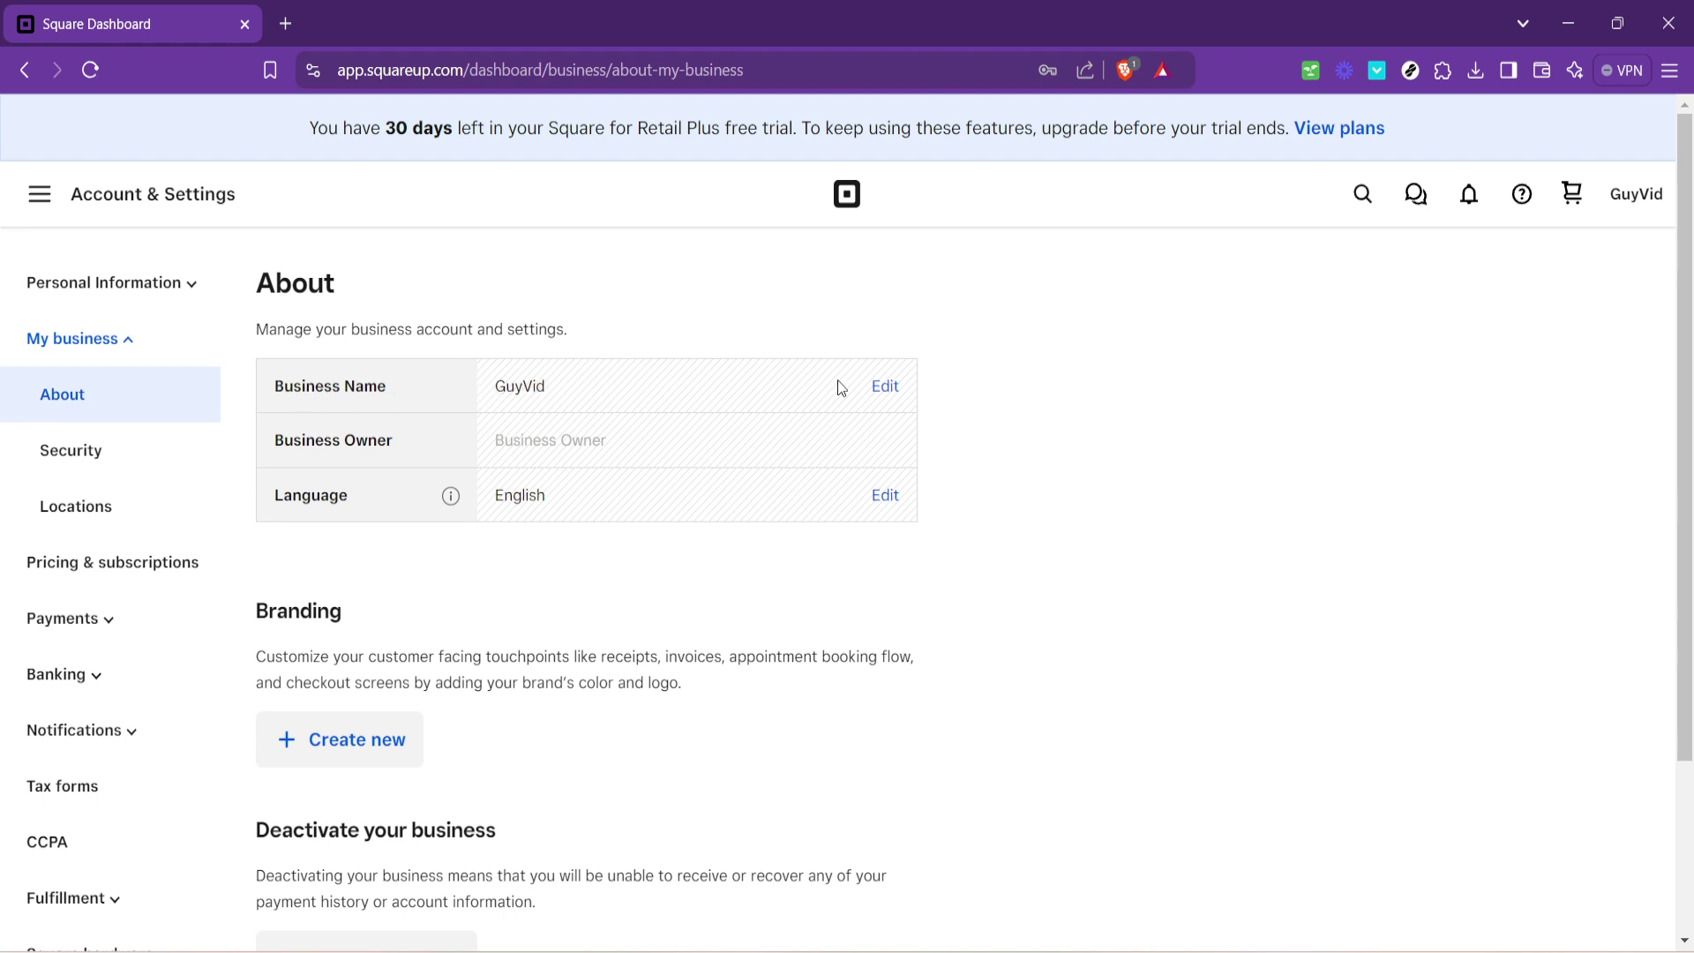
Step: Open the Edit business name dialog from the Business Name entry
left_click(893, 391)
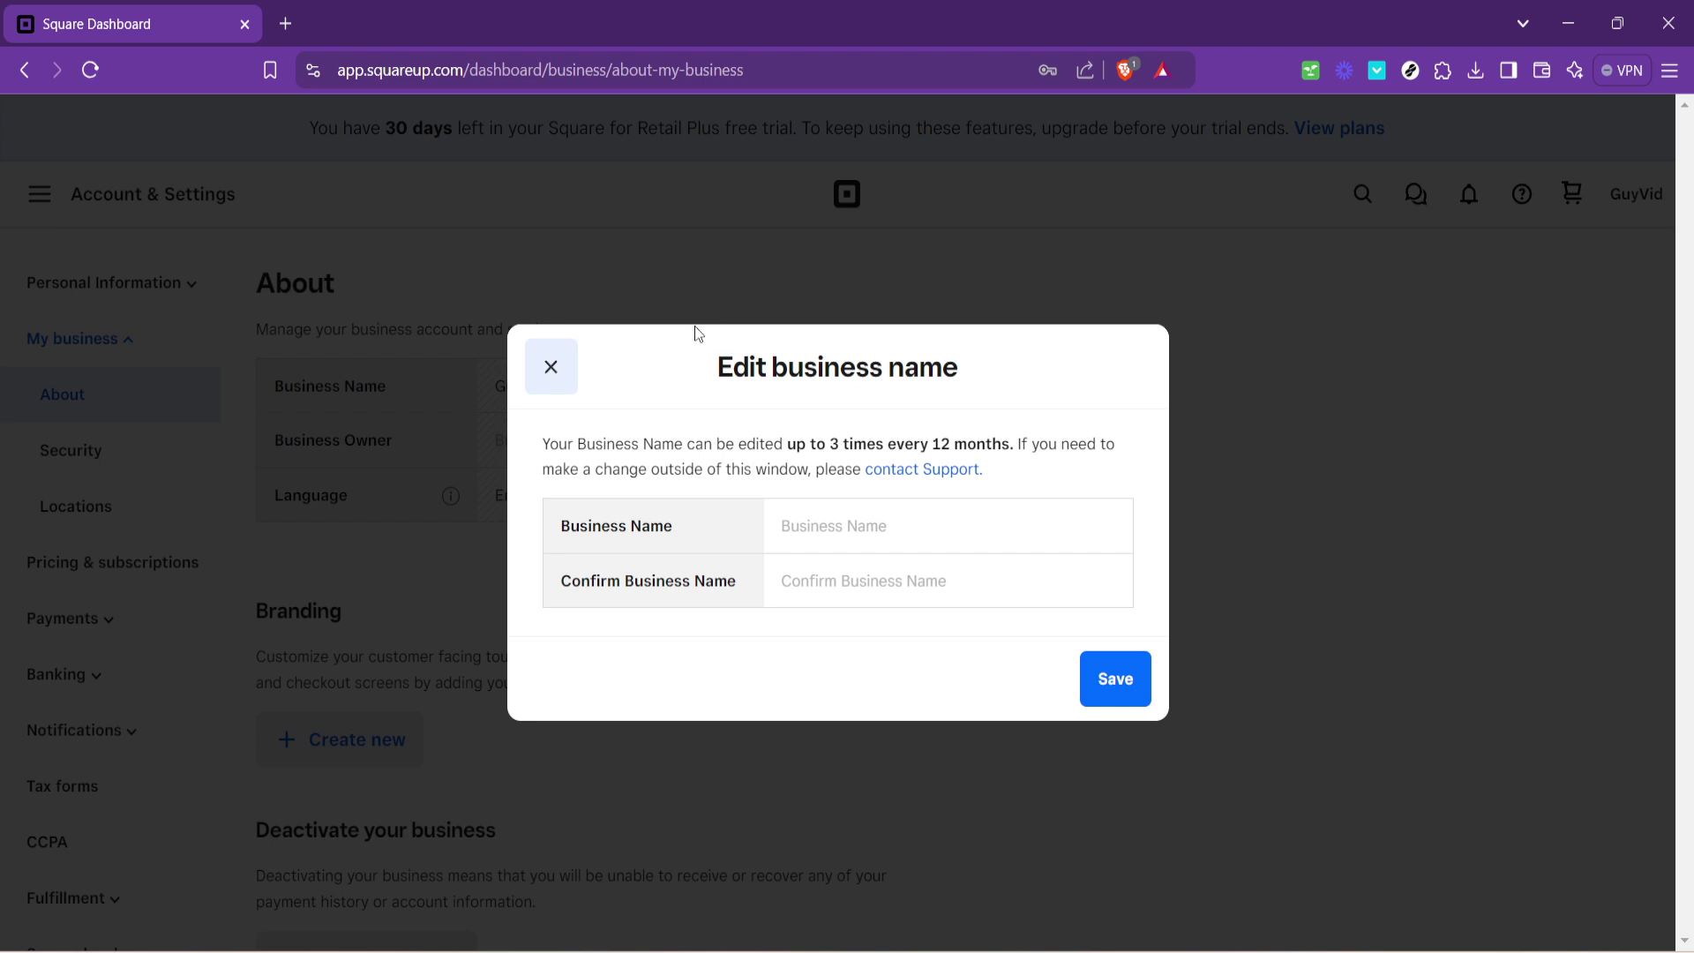
Step: Close the Edit business name dialog without saving, keeping the name GuyVid
left_click(550, 367)
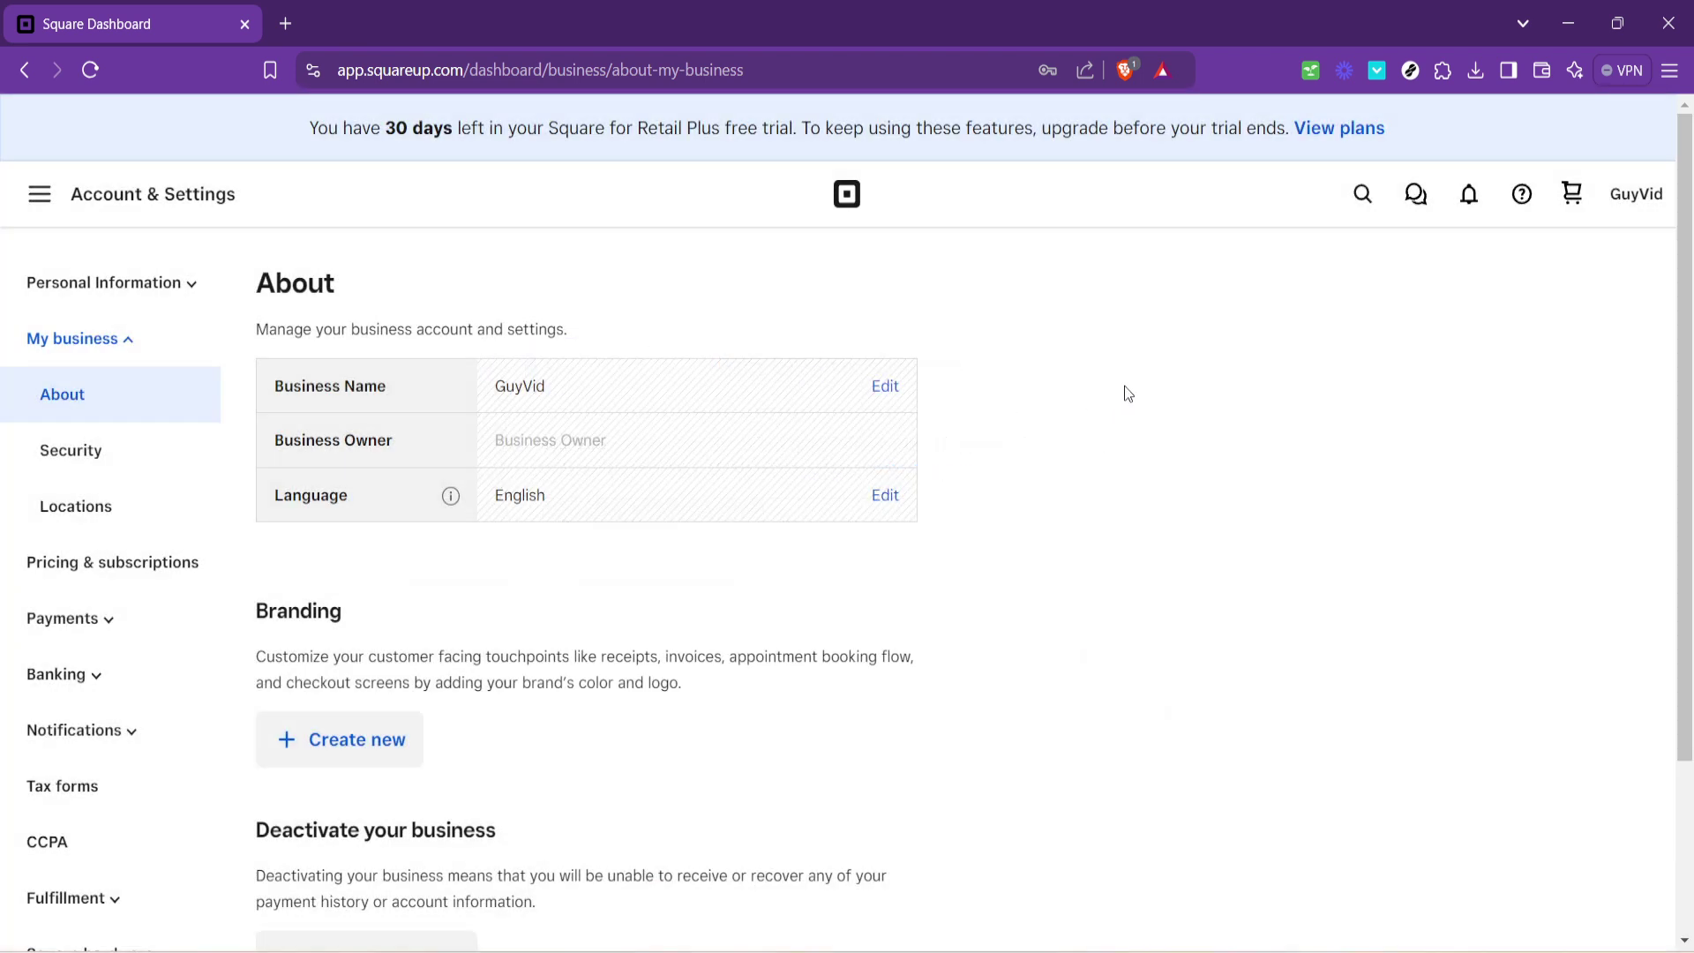